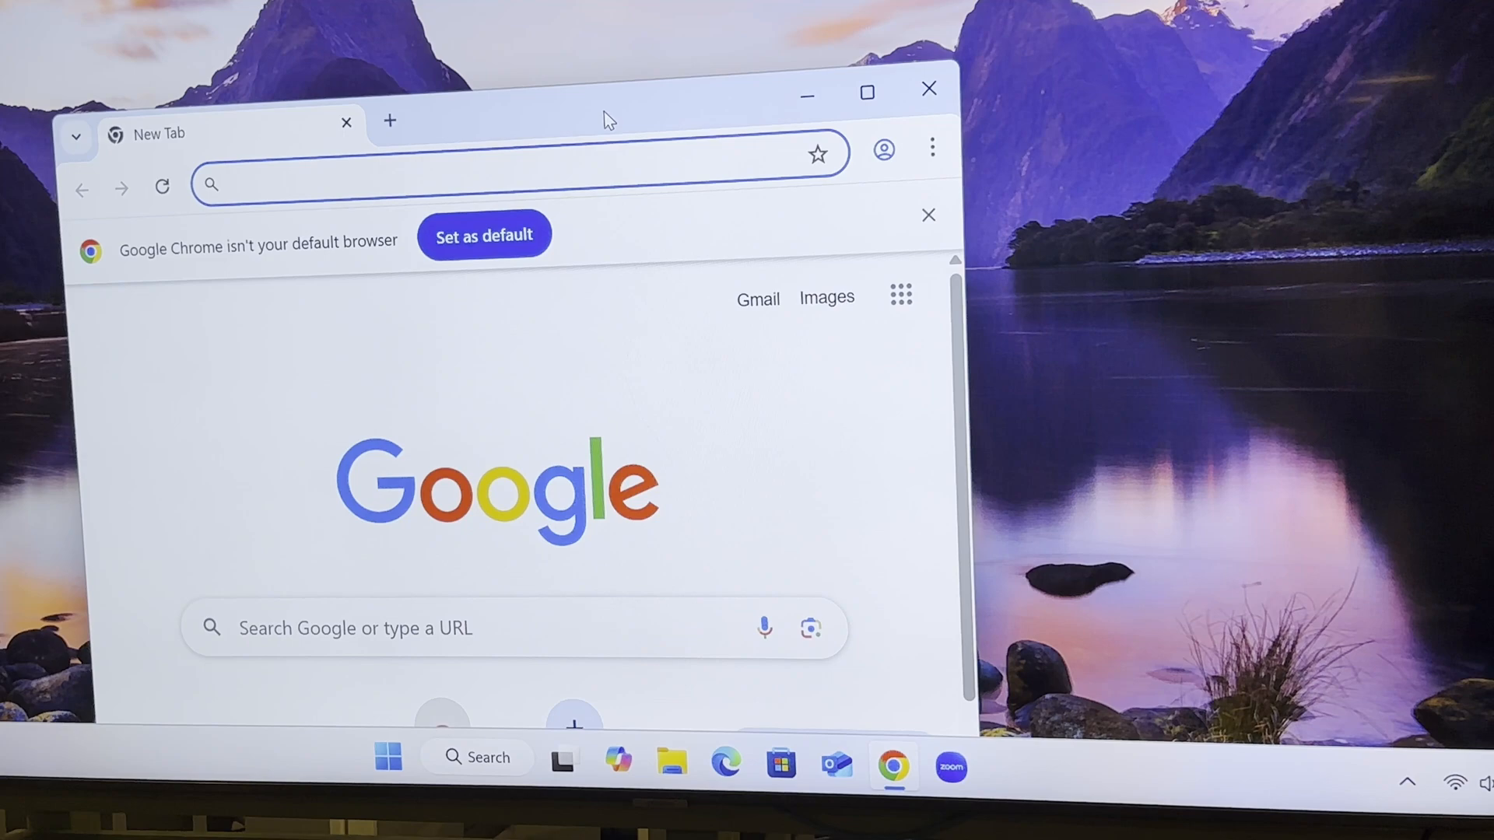
mouse_move(485, 152)
mouse_down()
mouse_move(848, 10)
mouse_move(571, 106)
mouse_up()
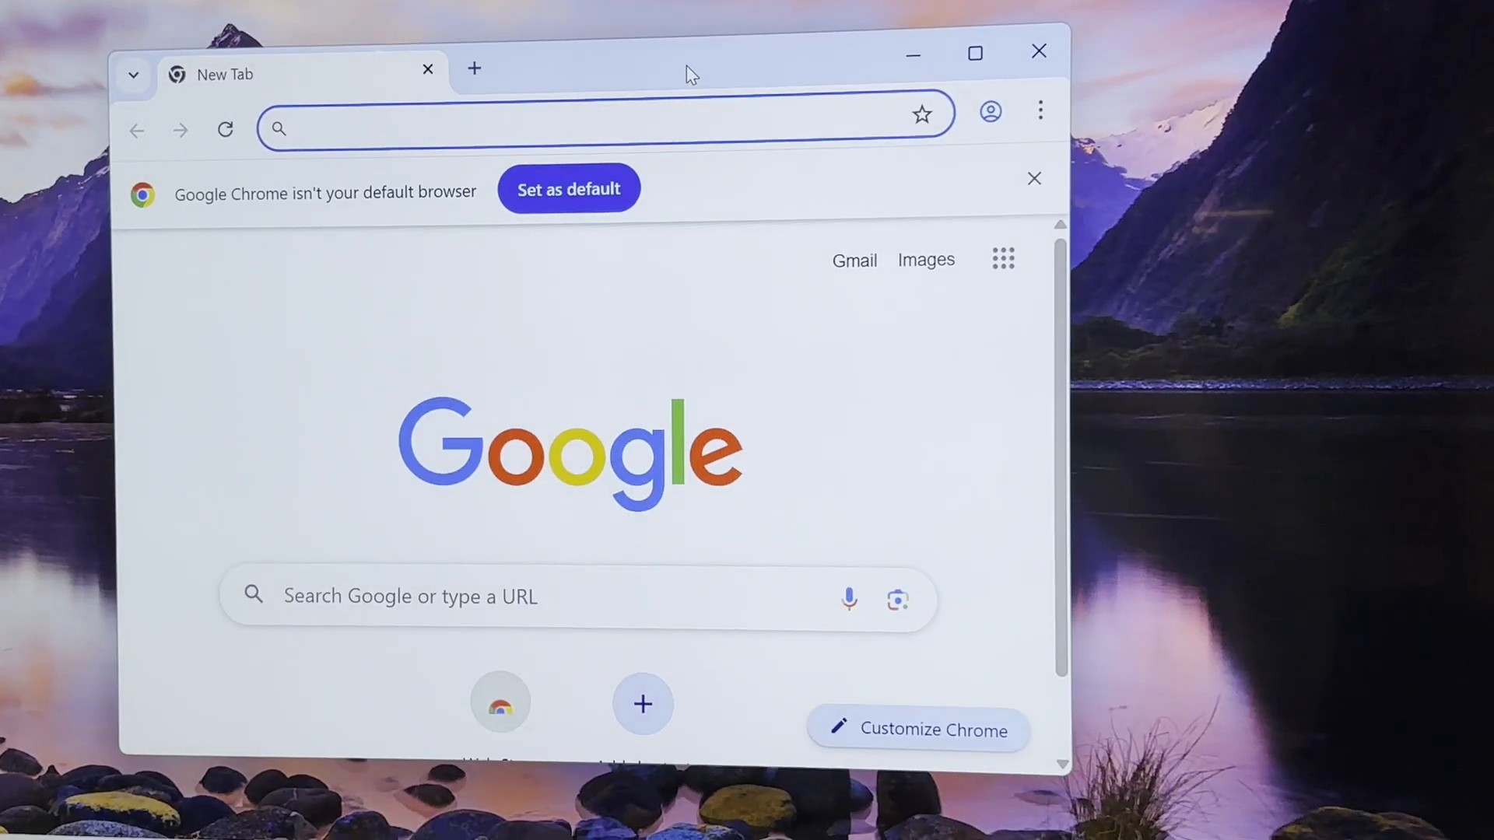
drag(685, 94, 528, 100)
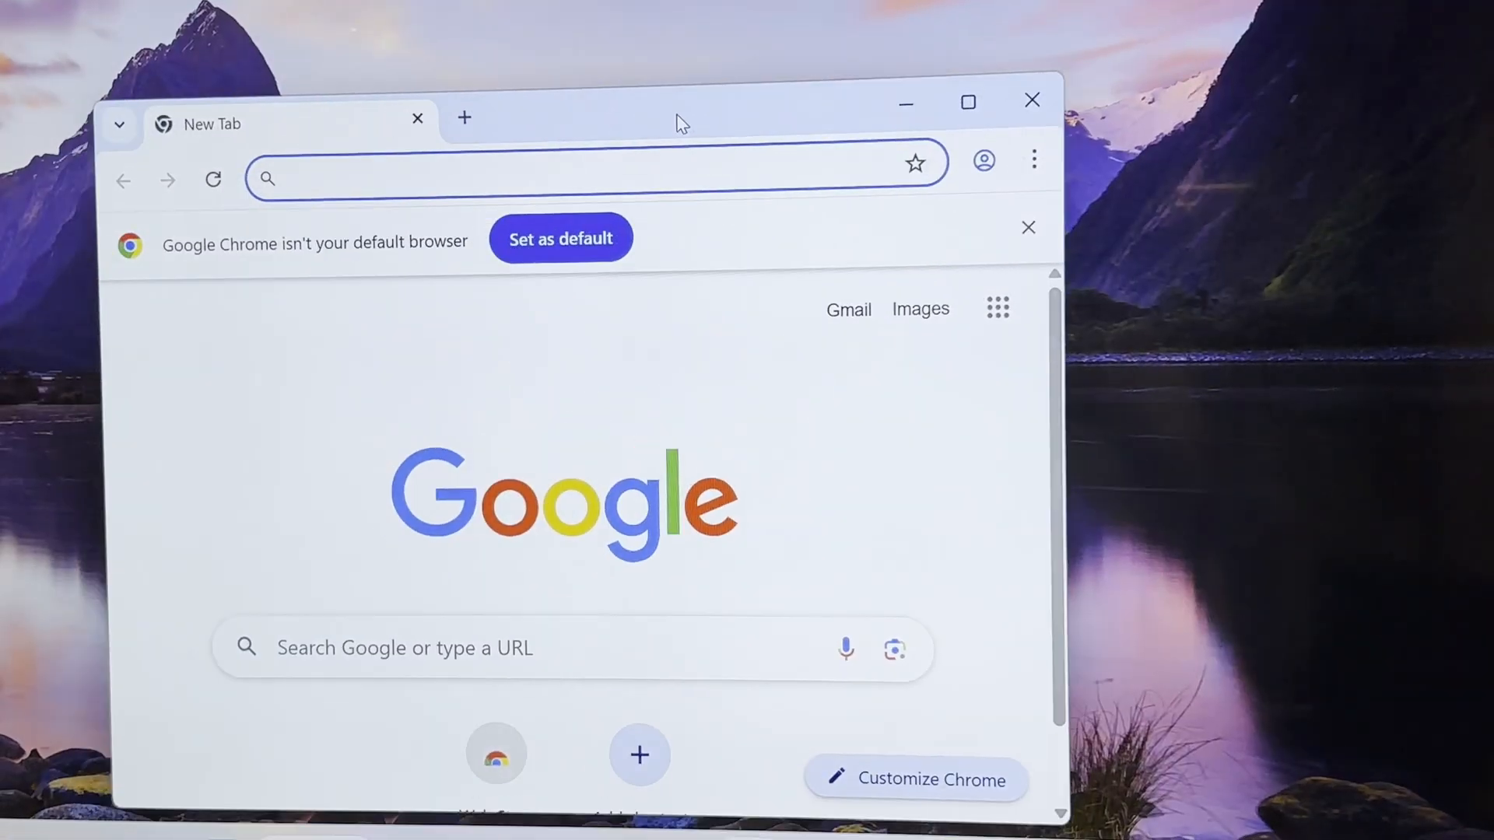